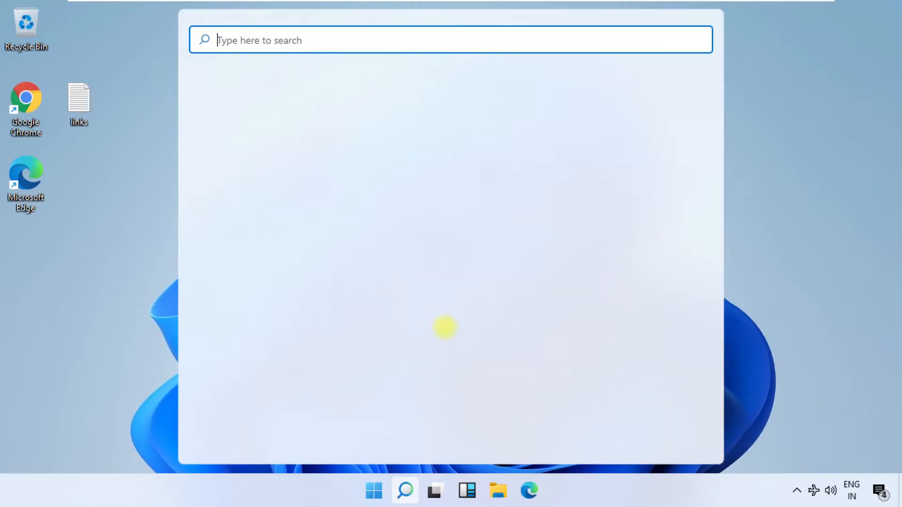
text(run)
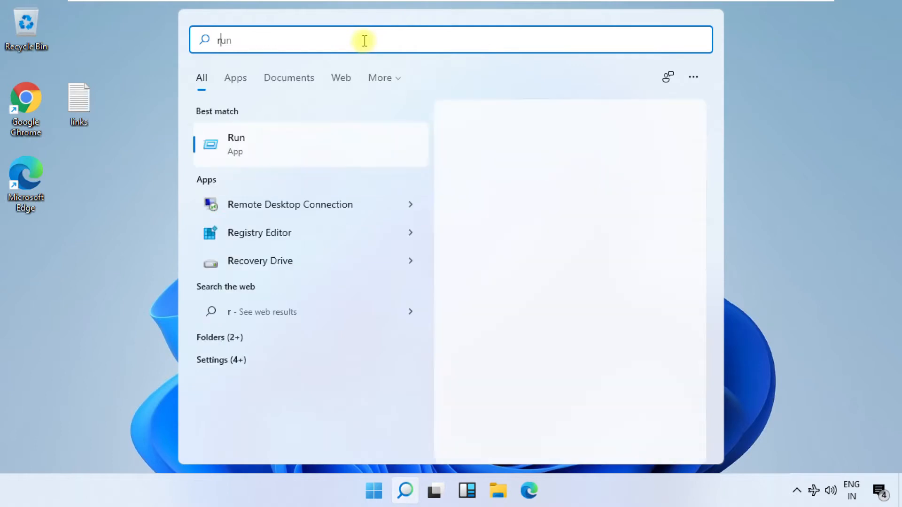
- Launch the Run dialog with services.msc entered to start the Services console
click(302, 145)
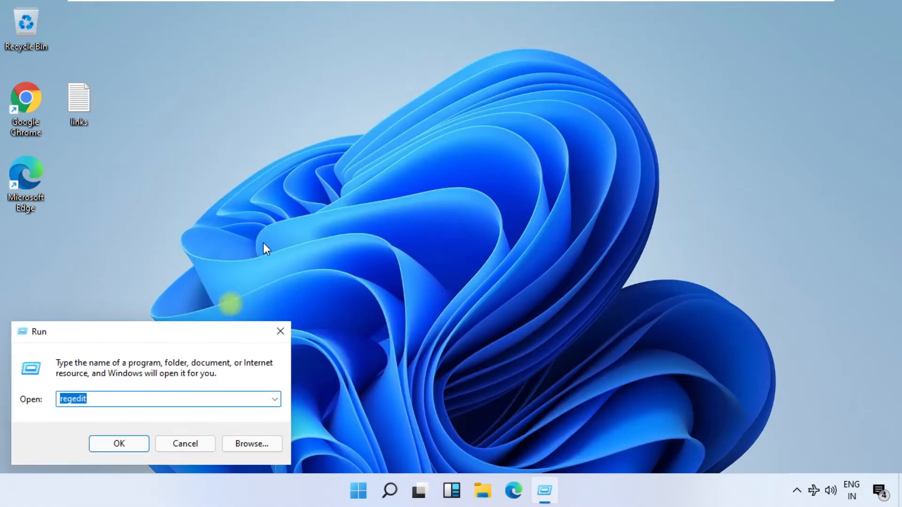
text(services.msc)
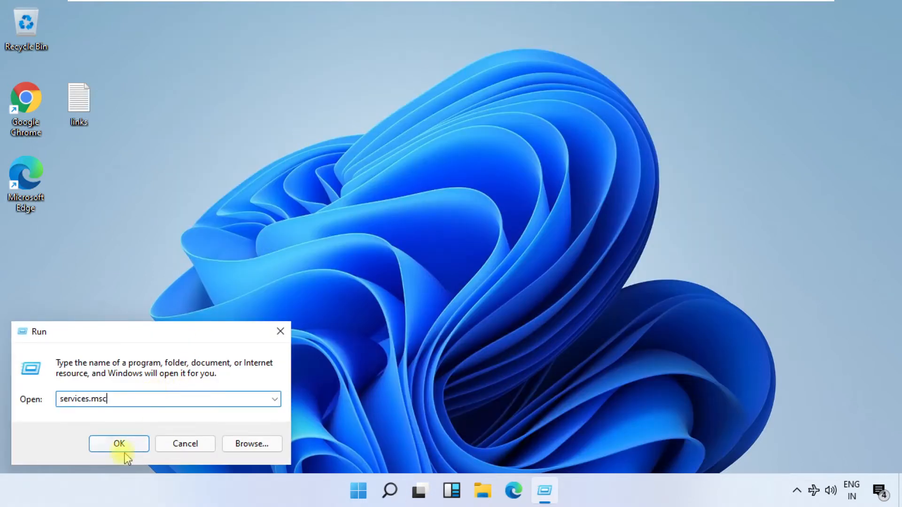
click(120, 443)
scroll(377, 262, down, 10)
scroll(378, 262, down, 5)
scroll(377, 262, down, 10)
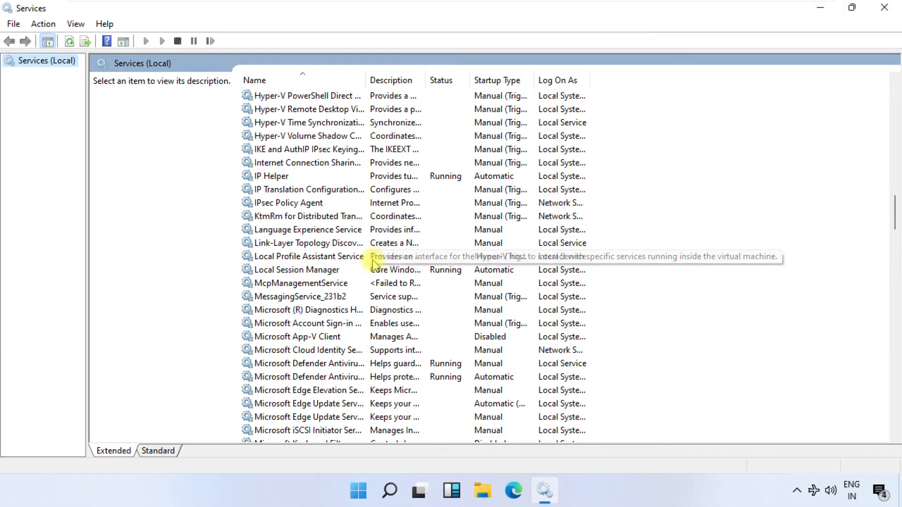
scroll(377, 262, down, 10)
scroll(377, 262, down, 8)
scroll(377, 263, down, 8)
scroll(377, 263, up, 6)
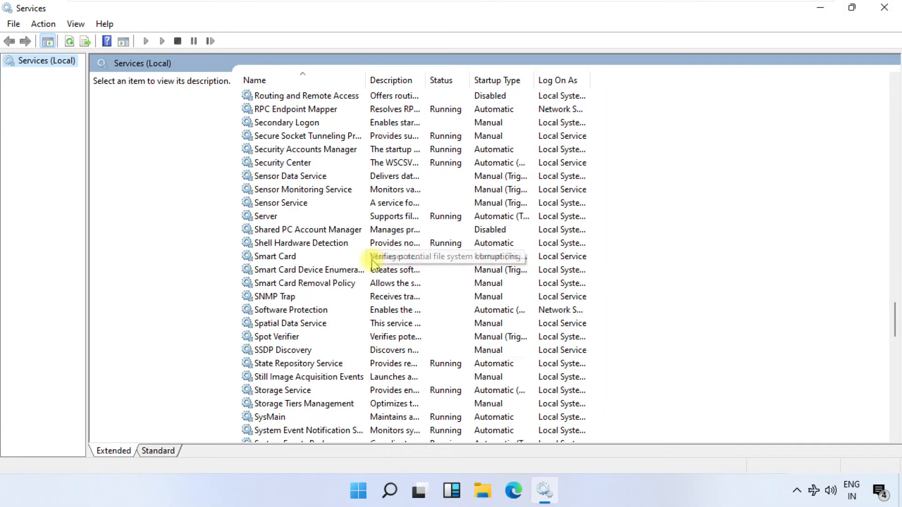
scroll(377, 262, up, 6)
scroll(378, 262, up, 1)
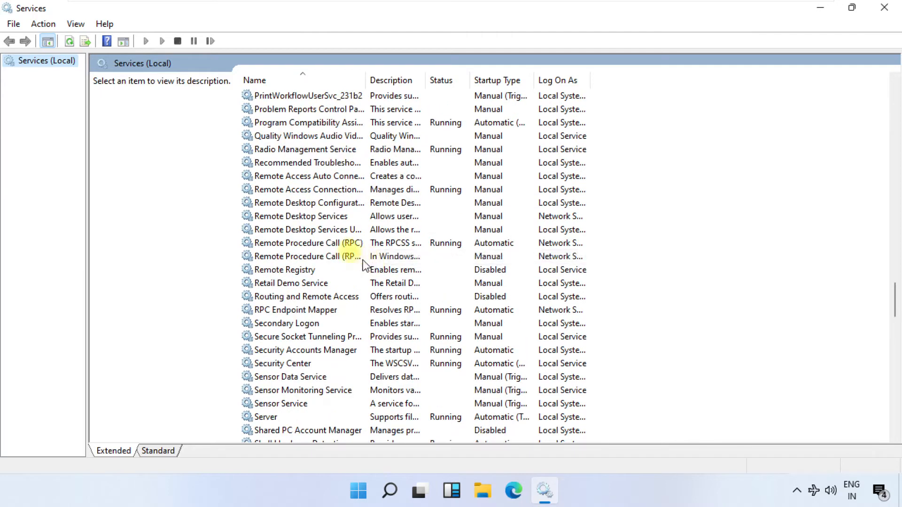
- Restart the Radio Management Service, close Services, and bring up Windows Search
click(317, 150)
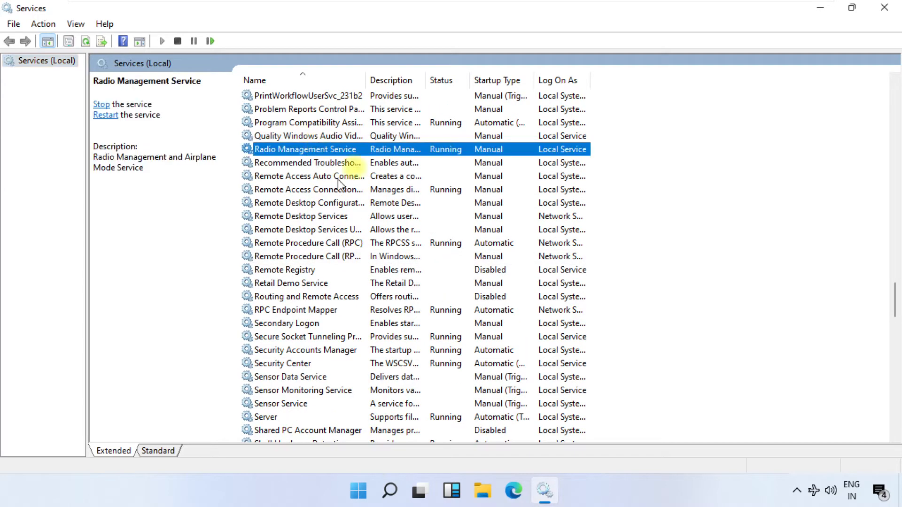
click(101, 104)
click(153, 182)
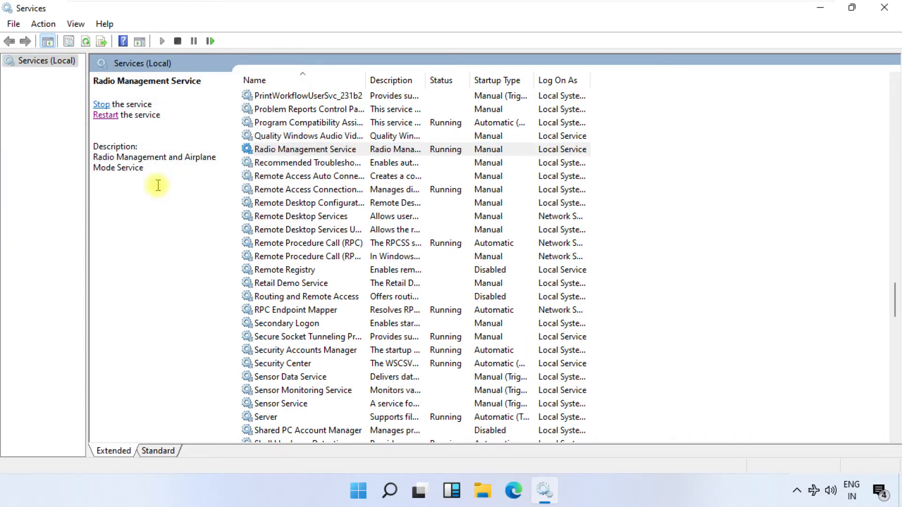
click(886, 8)
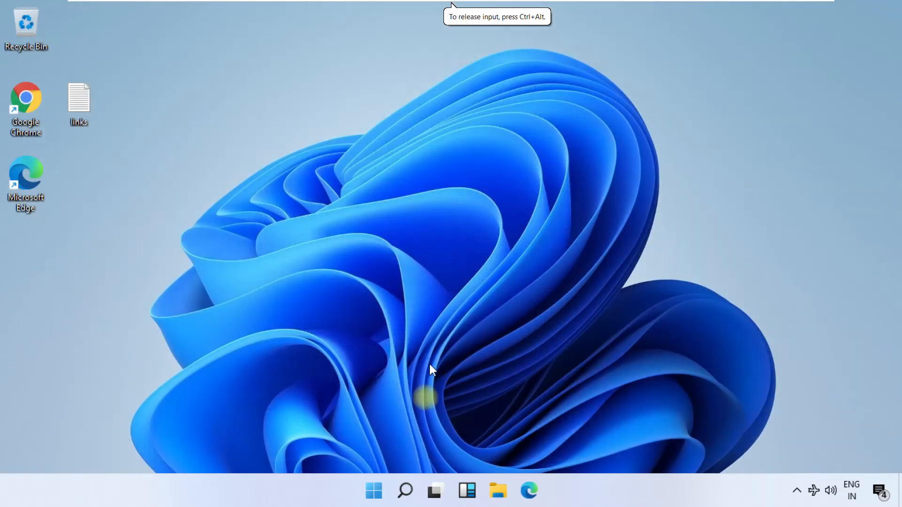
click(405, 491)
text(cmd)
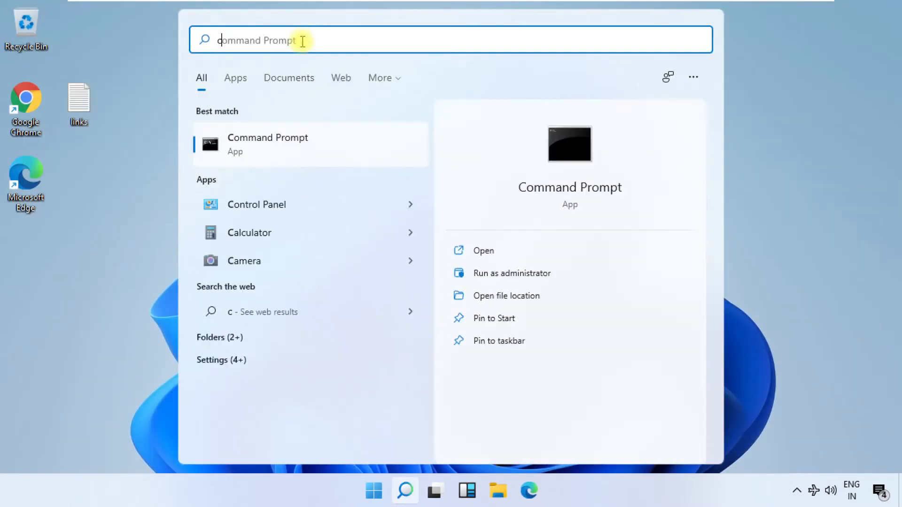
- Start Command Prompt as administrator, approve UAC, and maximize the console
click(513, 273)
click(381, 336)
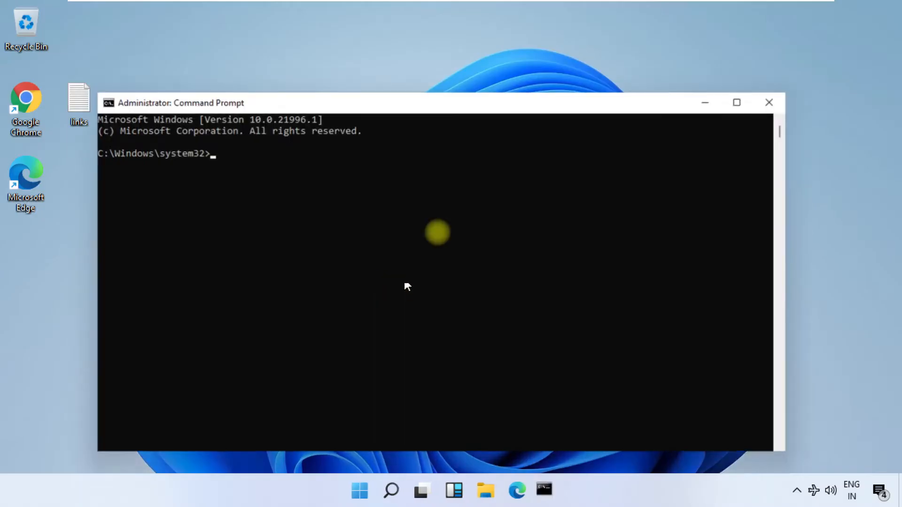
click(737, 103)
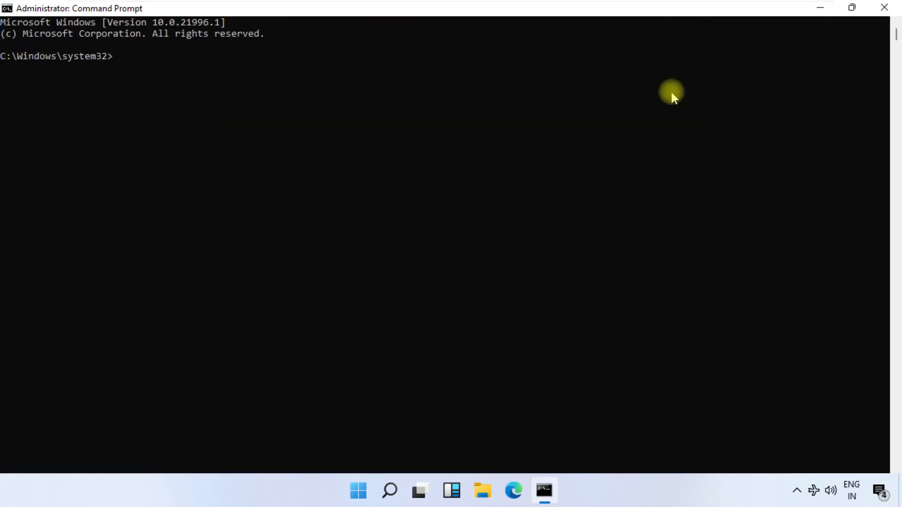
text(cls)
- Run cls, ipconfig /release, ipconfig /renew and ipconfig /flushdns
key(Return)
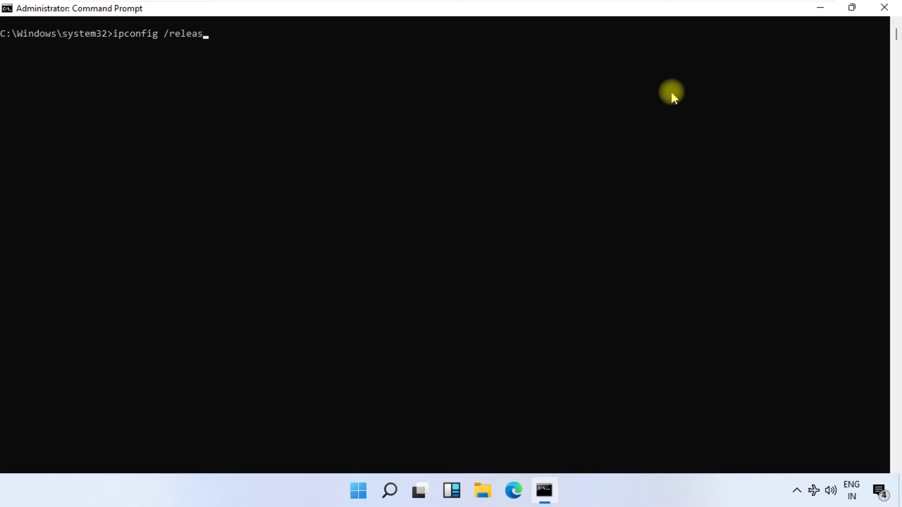
text(e)
key(Return)
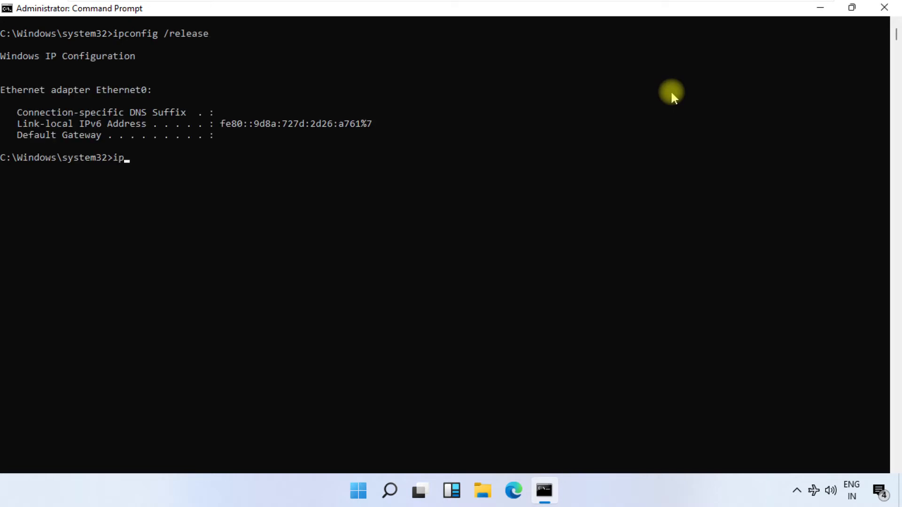
text(ipconfig /rene)
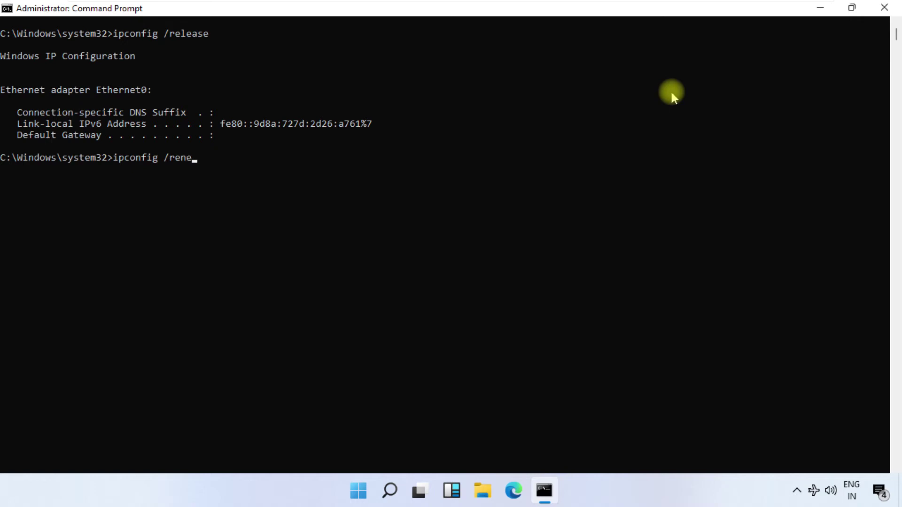
text(w)
key(Return)
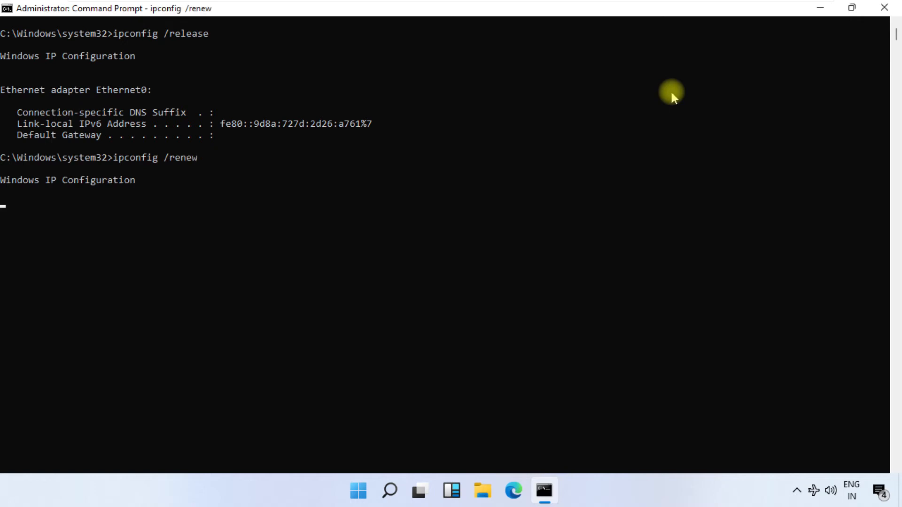
text(ipconfig /flushdns)
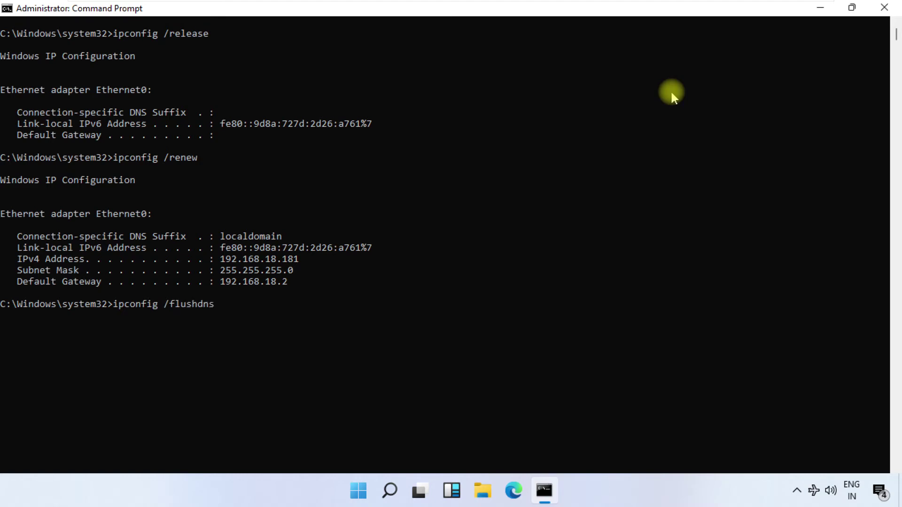
key(Return)
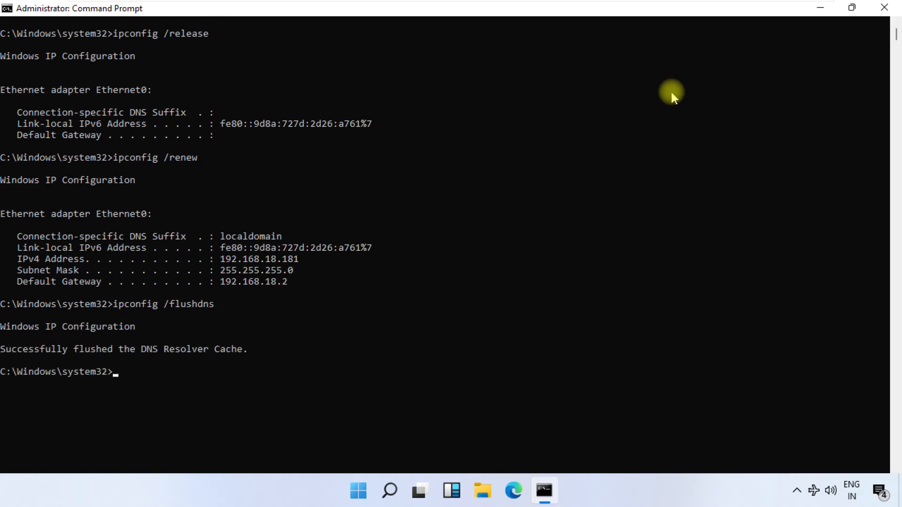
text(cls)
- Clear the console output, close Command Prompt, and bring up Windows Search
key(Return)
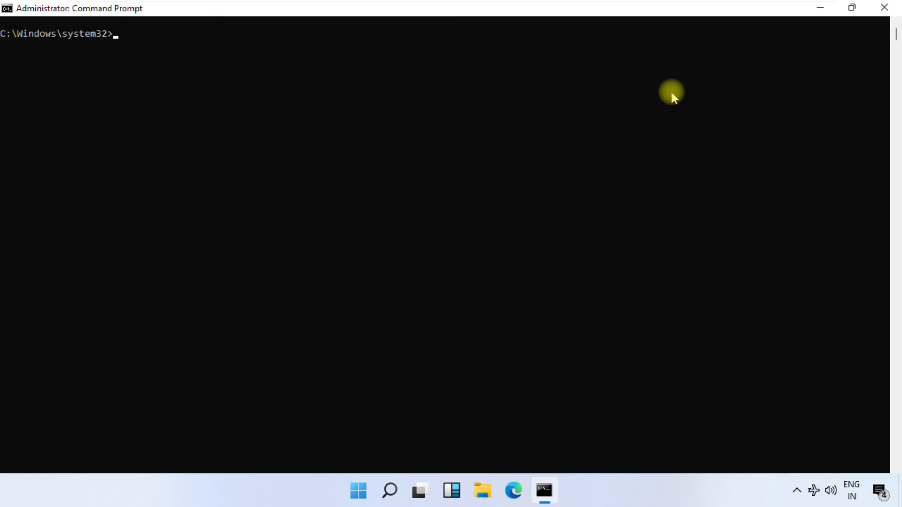
click(885, 8)
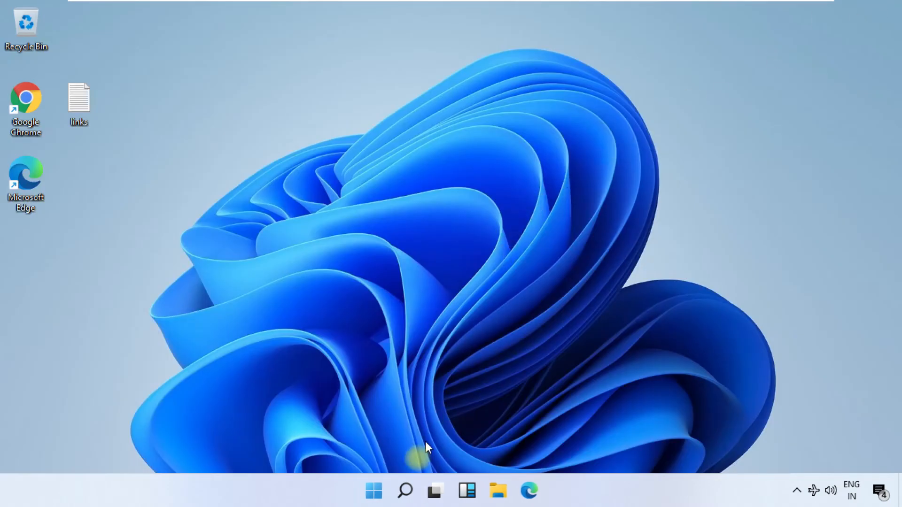
click(406, 490)
- In Settings > Network & Internet, switch Airplane mode off, then close Settings
click(347, 165)
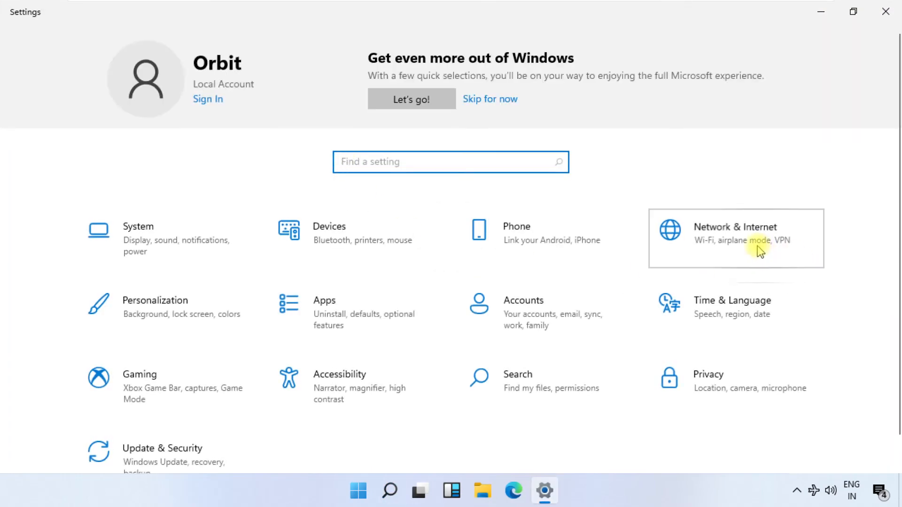
click(761, 250)
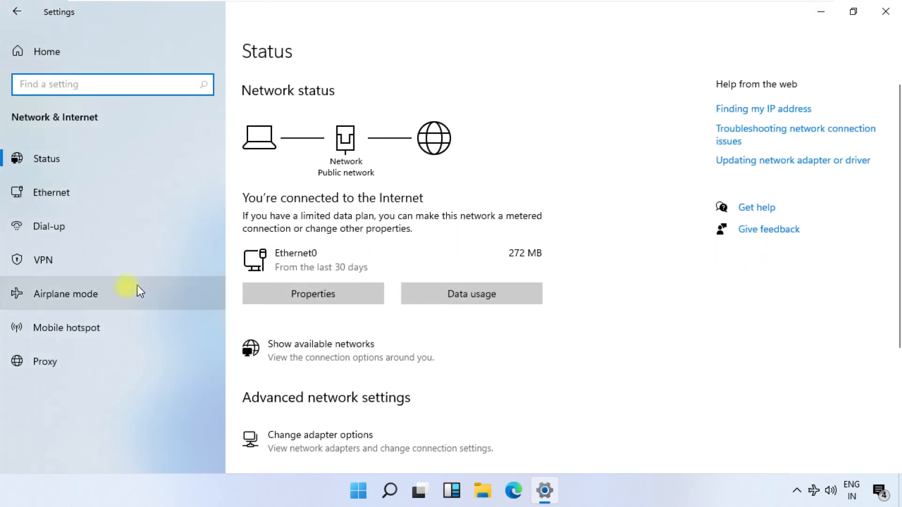
click(105, 290)
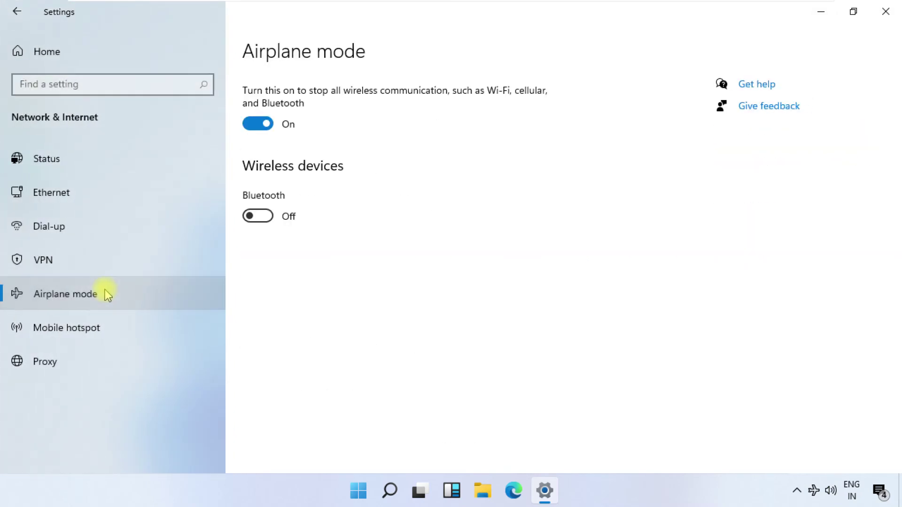
click(258, 124)
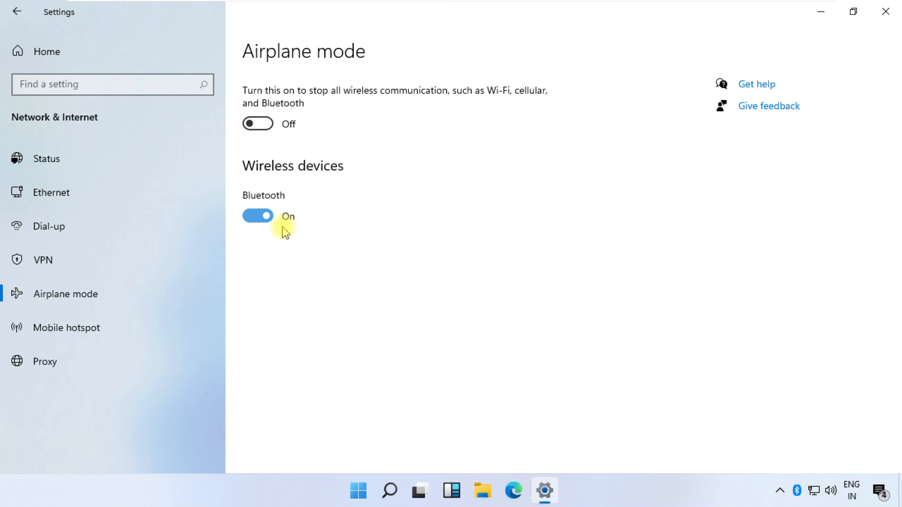
click(886, 12)
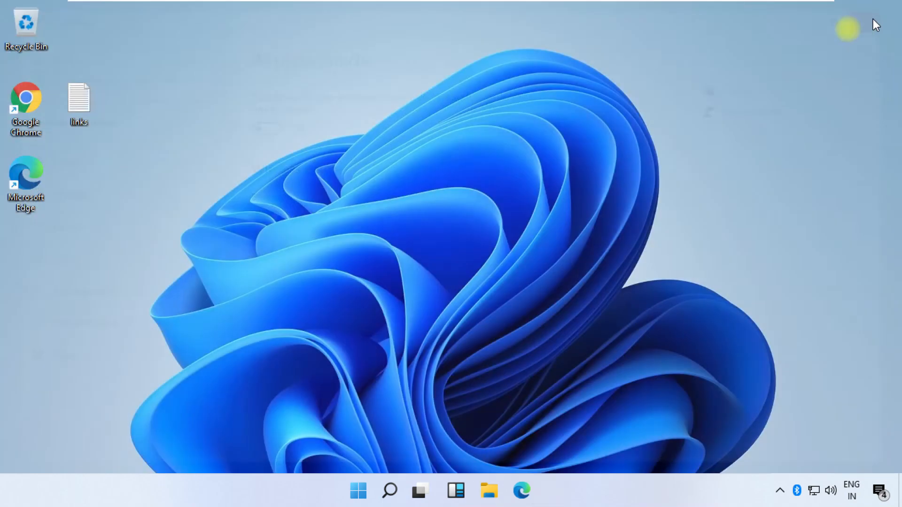